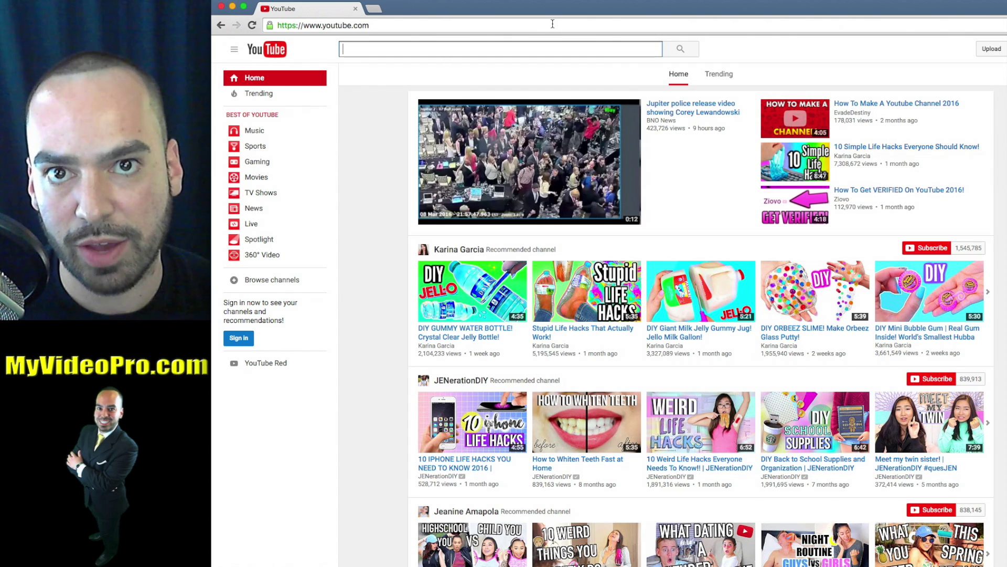
# Reload YouTube, start signing in, and choose to create a new Google account
pyautogui.press('super+r')
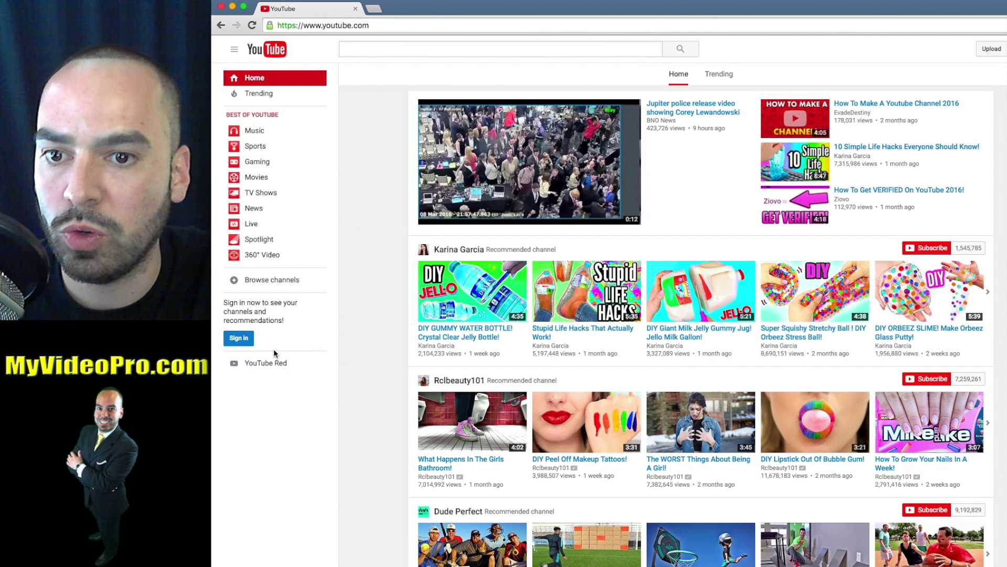
pyautogui.click(248, 346)
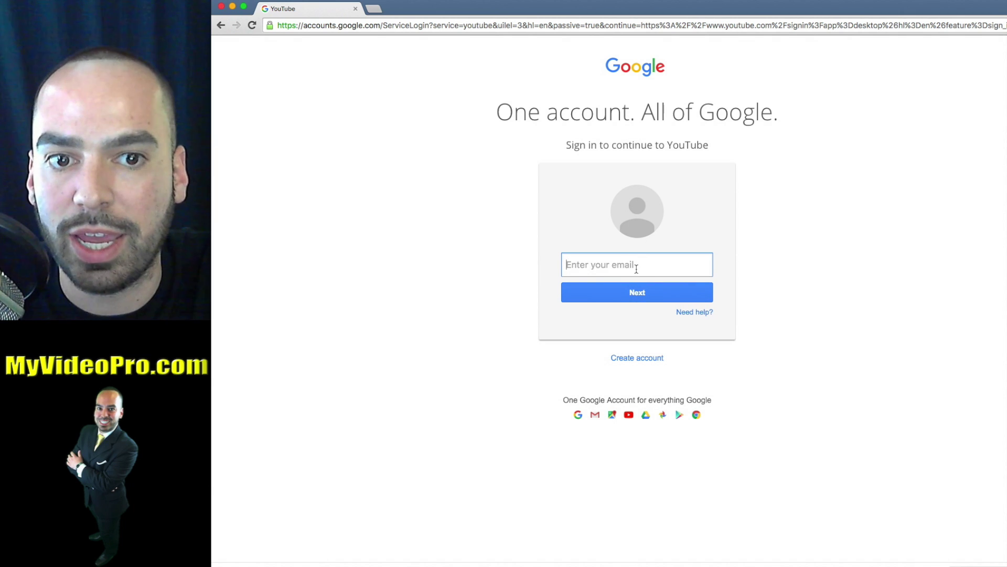
pyautogui.click(646, 362)
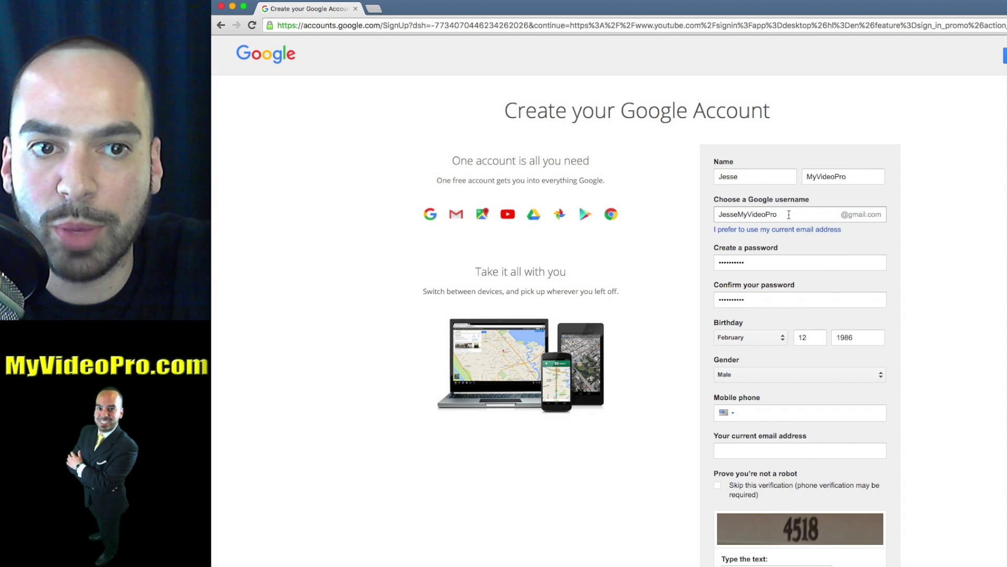
# Submit the completed Google sign-up form with name, username, password, birthday and gender
pyautogui.scroll(-1, 787, 231)
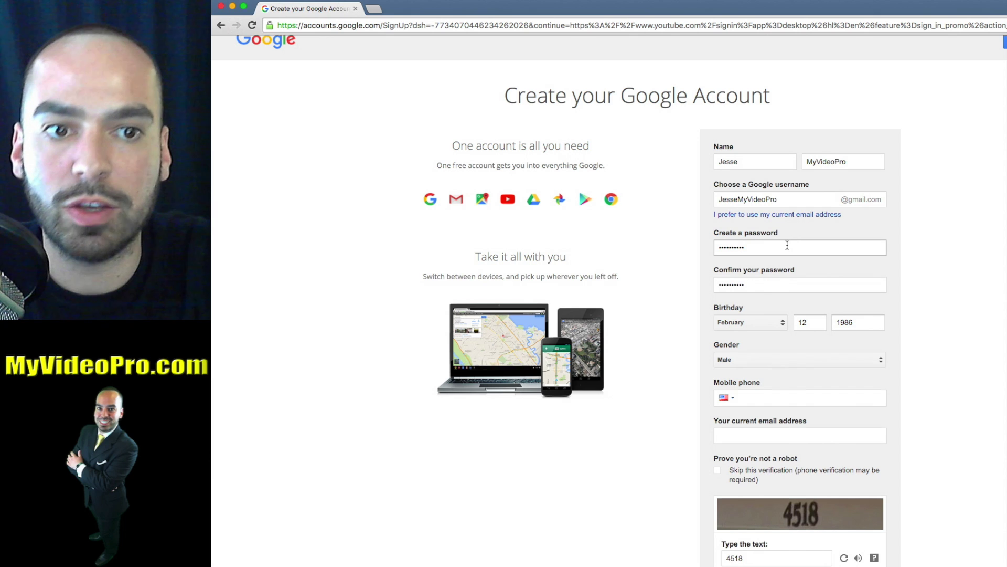
pyautogui.scroll(-2, 788, 245)
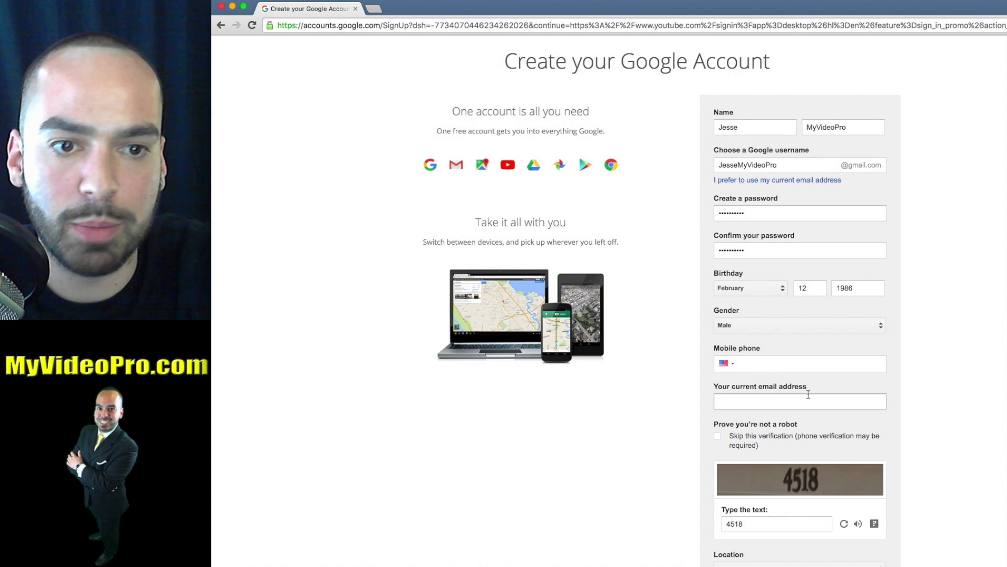
pyautogui.scroll(-5, 792, 475)
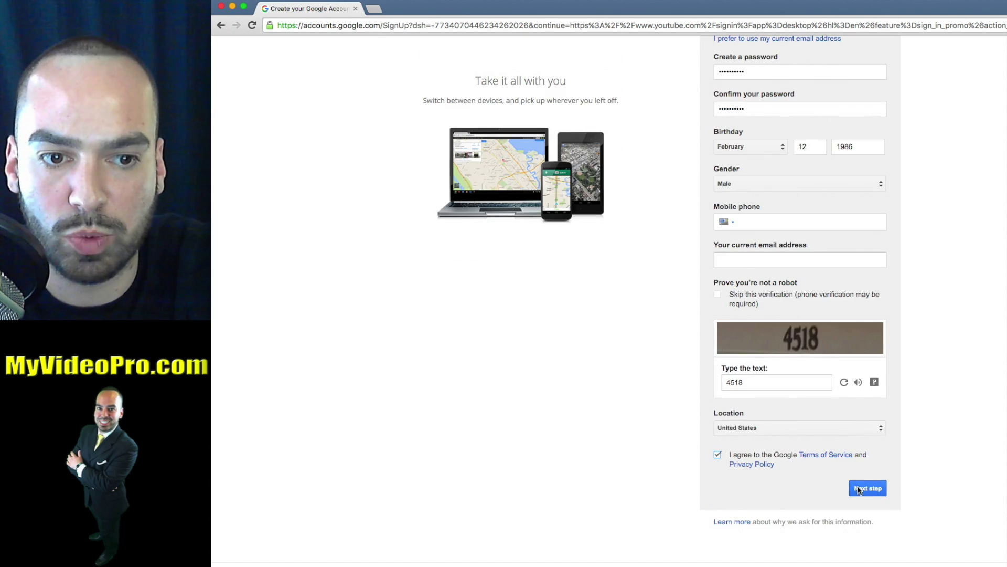
pyautogui.click(868, 488)
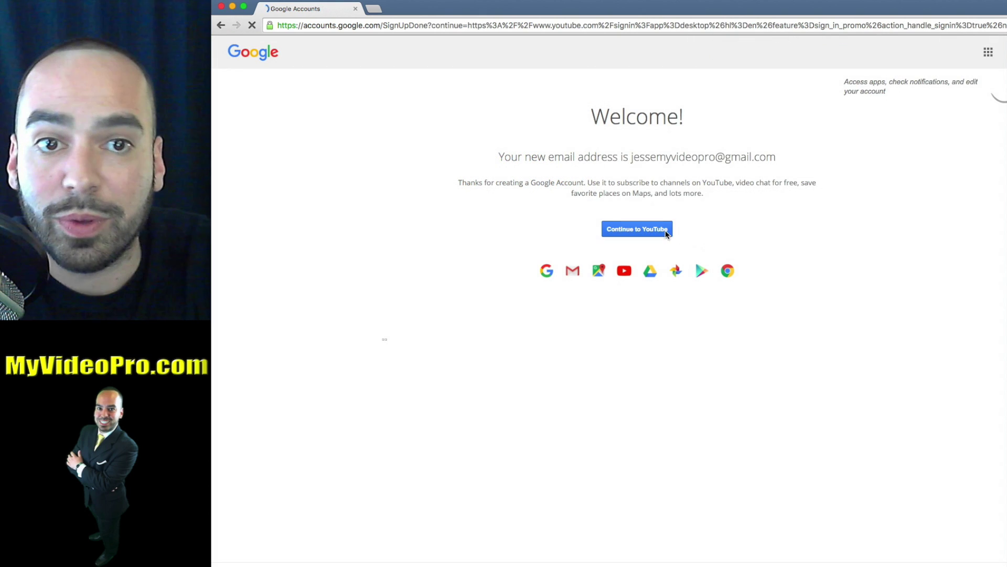
# Continue to YouTube, start creating the account's channel, and select the existing name to replace
pyautogui.click(639, 231)
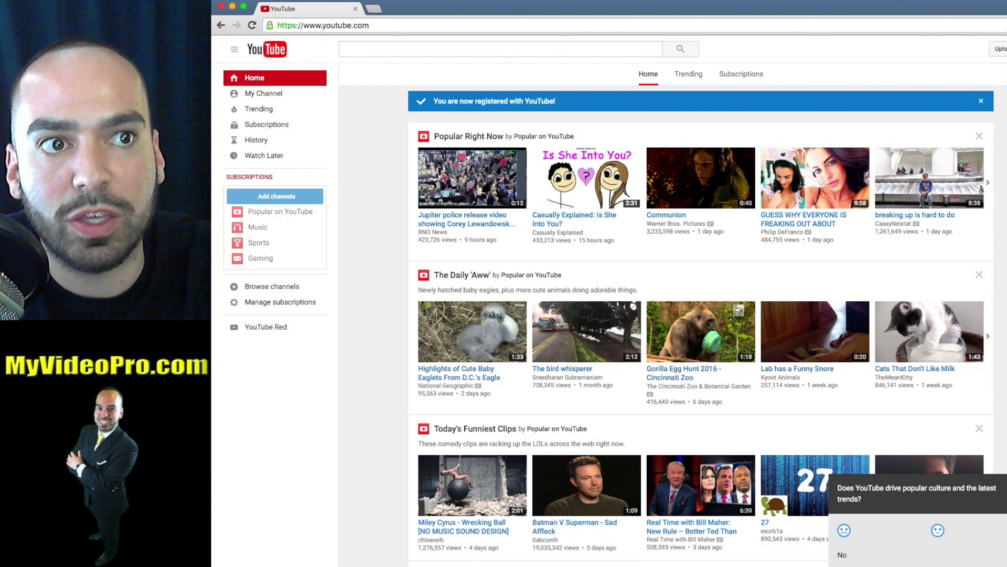
pyautogui.moveTo(1006, 5); pyautogui.dragTo(1006, 6)
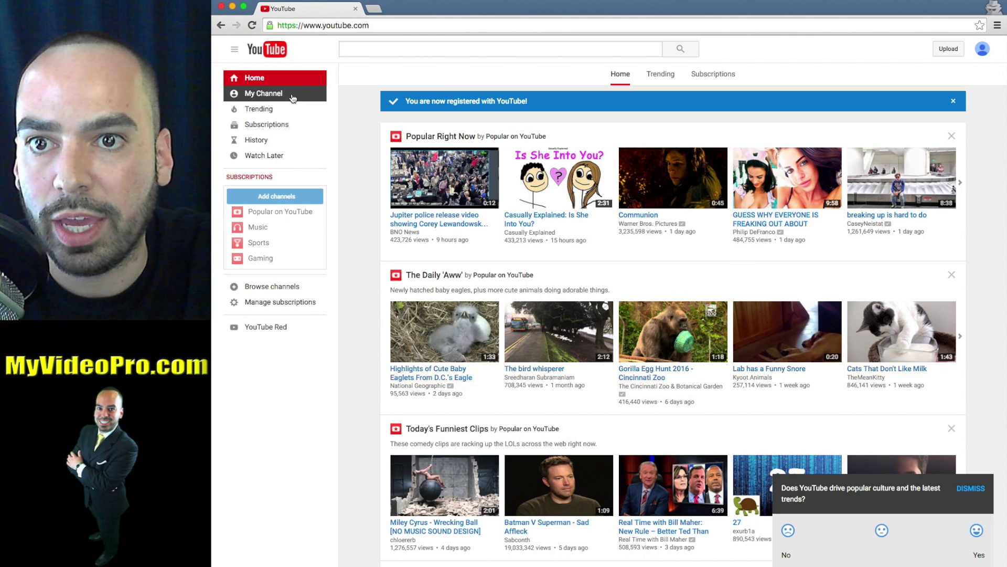
pyautogui.click(272, 95)
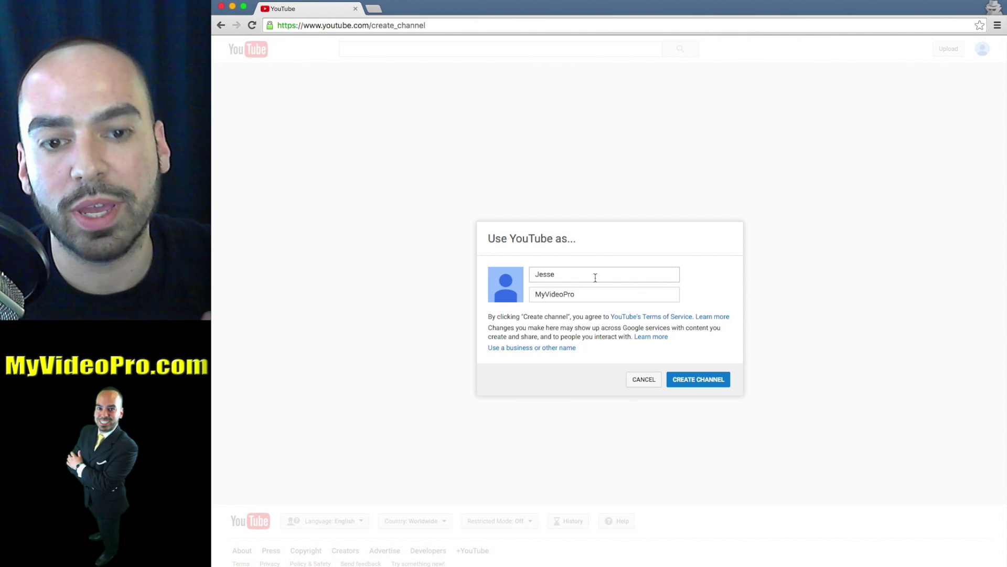
pyautogui.click(595, 278)
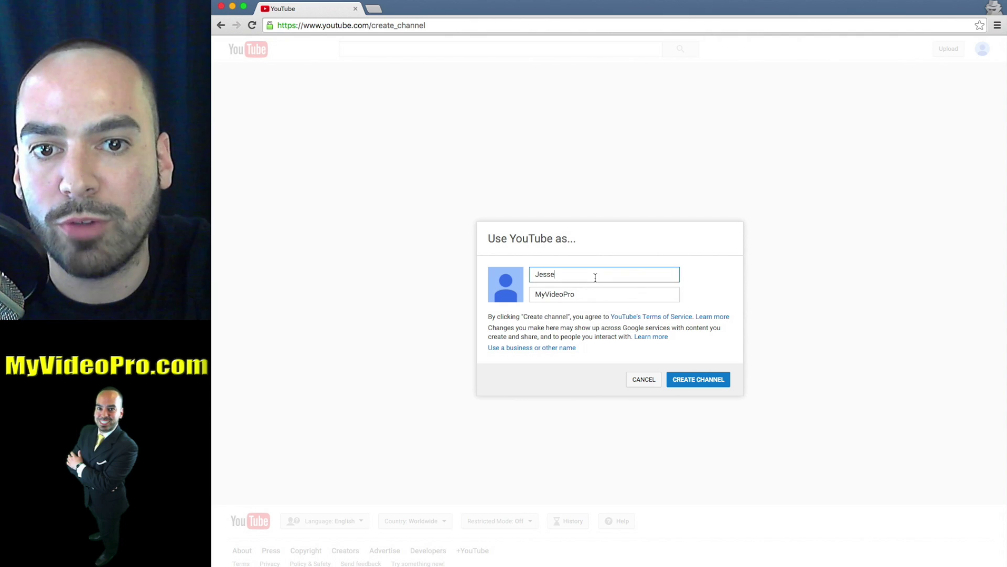
pyautogui.doubleClick(595, 278)
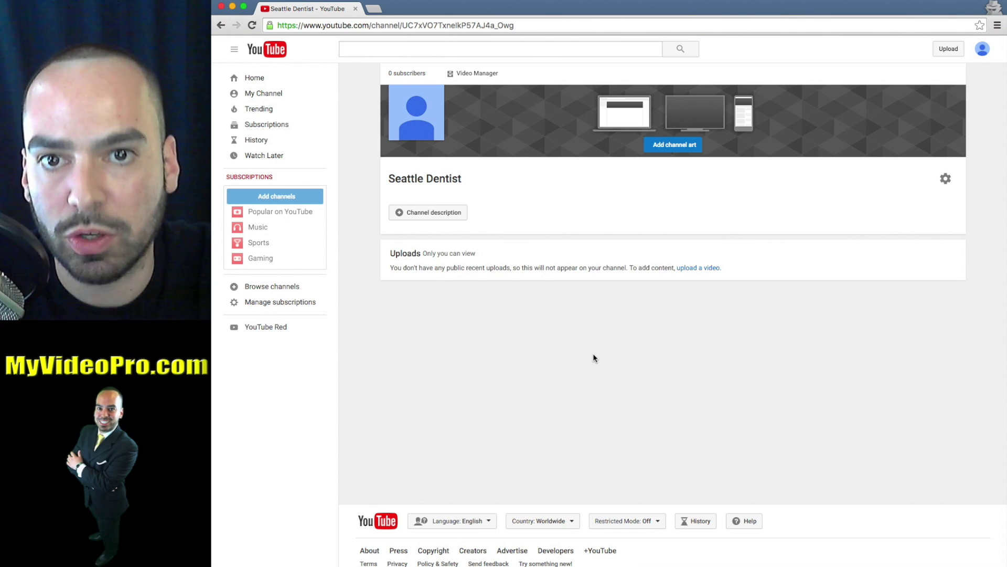
# Make the headshot the profile photo, with a square crop framing the face and shoulders
pyautogui.moveTo(465, 137)
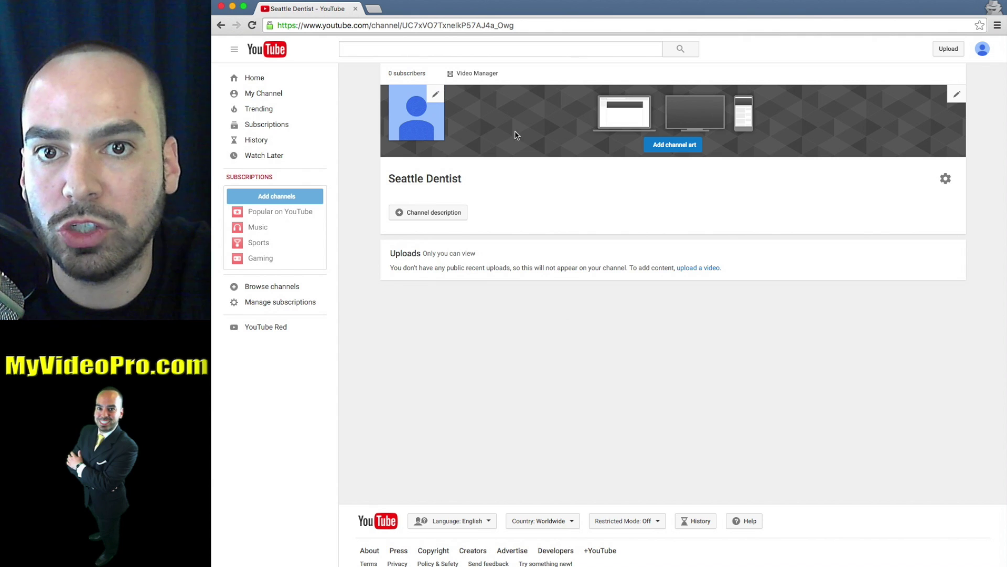
pyautogui.click(434, 98)
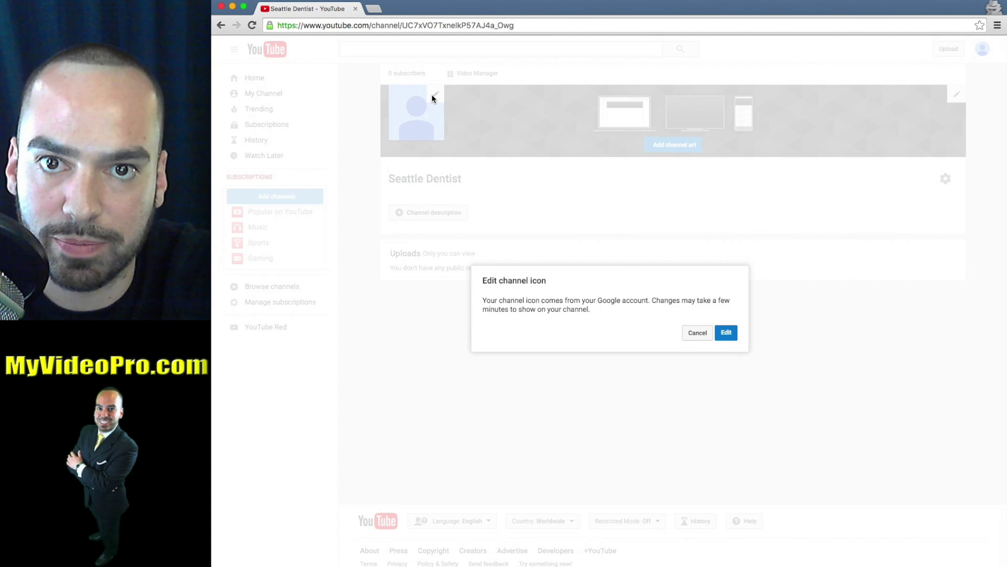
pyautogui.click(728, 335)
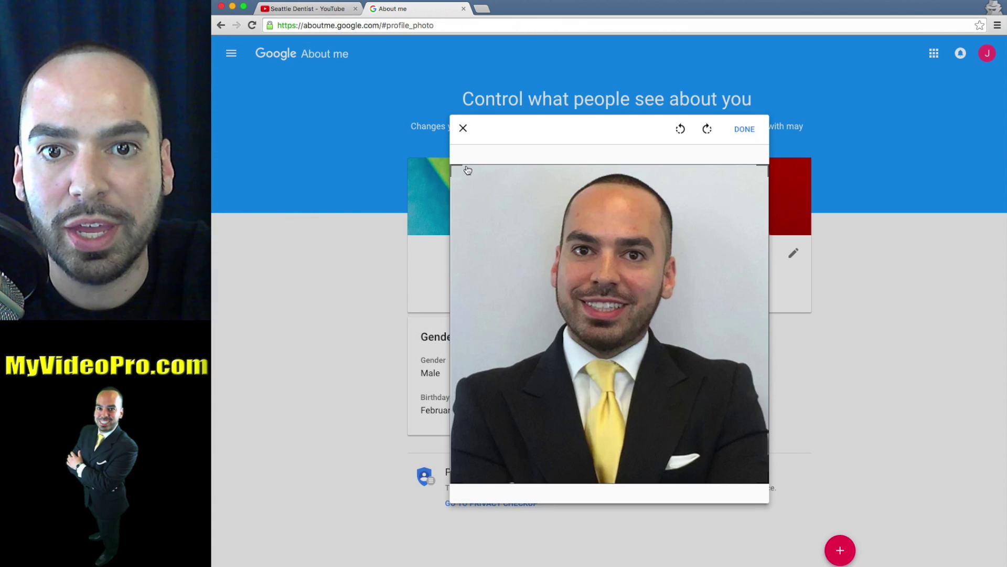
pyautogui.moveTo(453, 167); pyautogui.dragTo(603, 284)
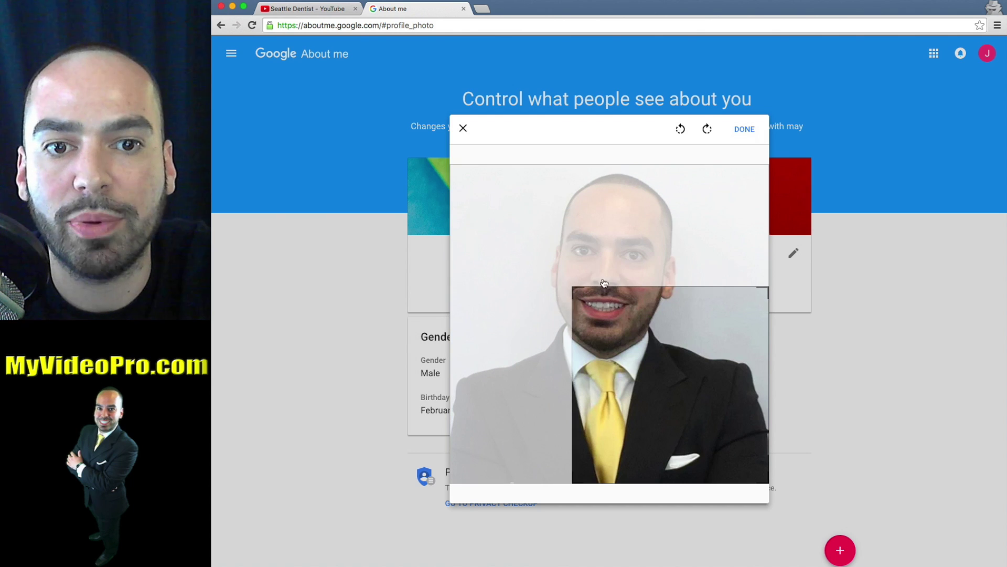
pyautogui.moveTo(674, 360); pyautogui.dragTo(614, 237)
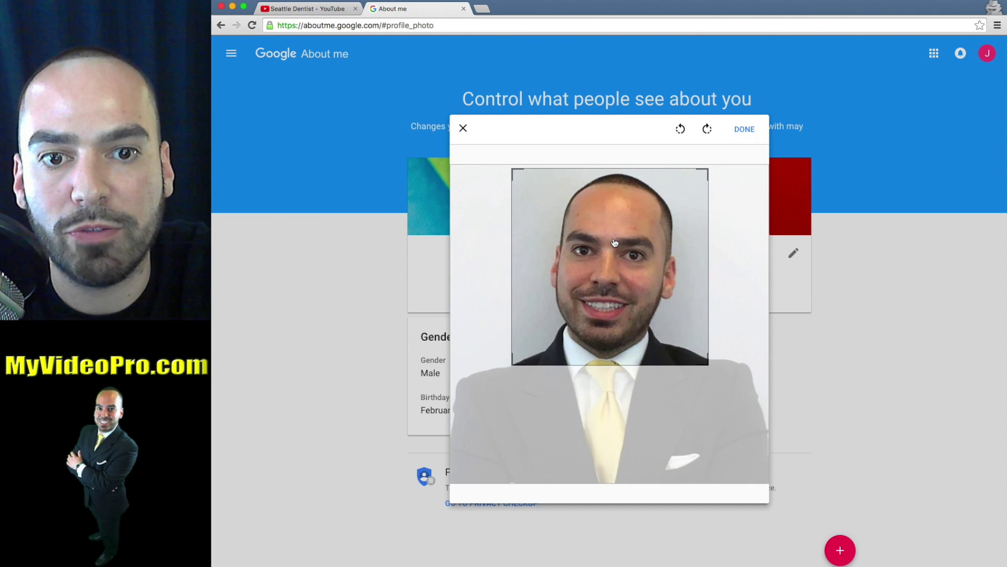
pyautogui.moveTo(709, 359); pyautogui.dragTo(742, 463)
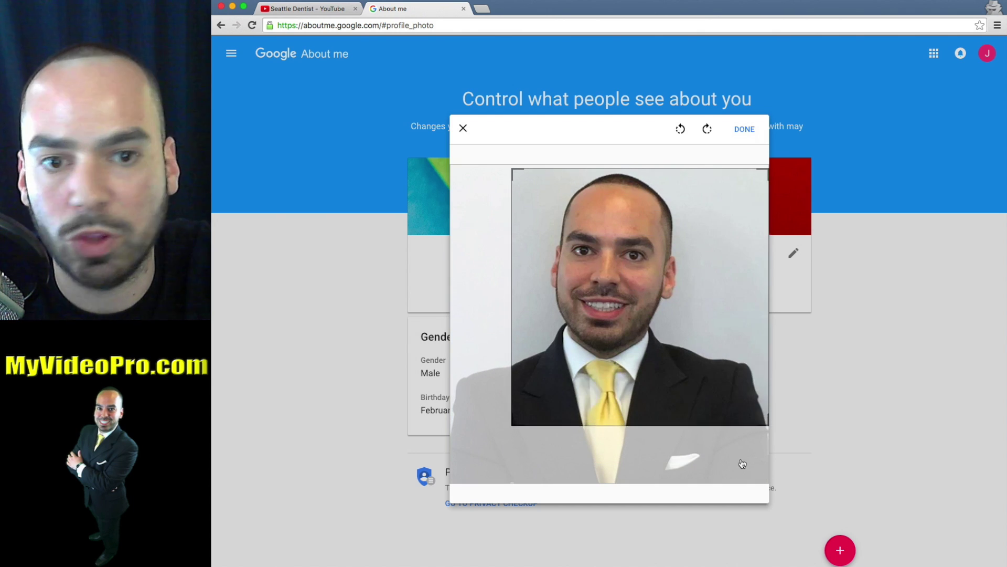
pyautogui.moveTo(743, 420); pyautogui.dragTo(701, 314)
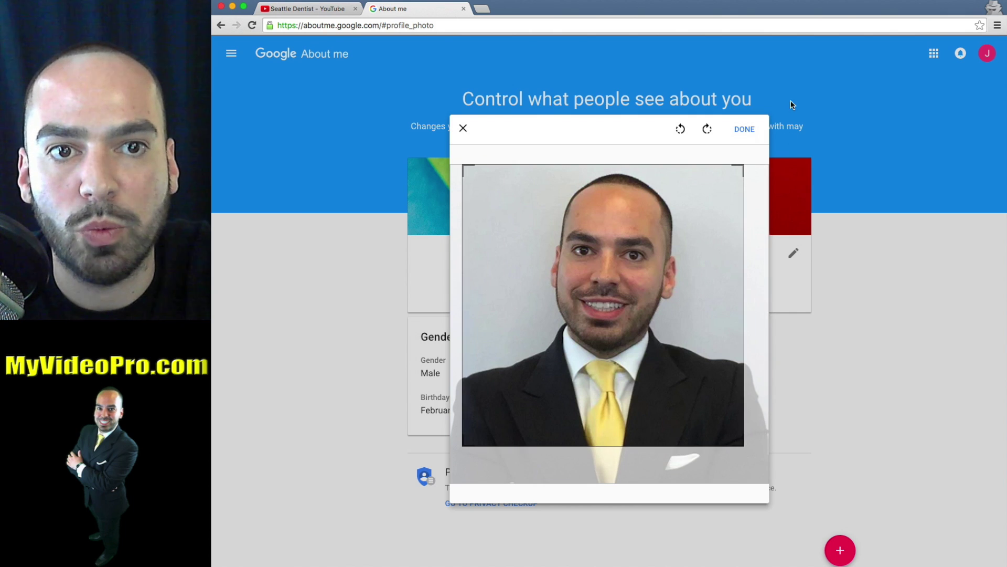
pyautogui.click(746, 129)
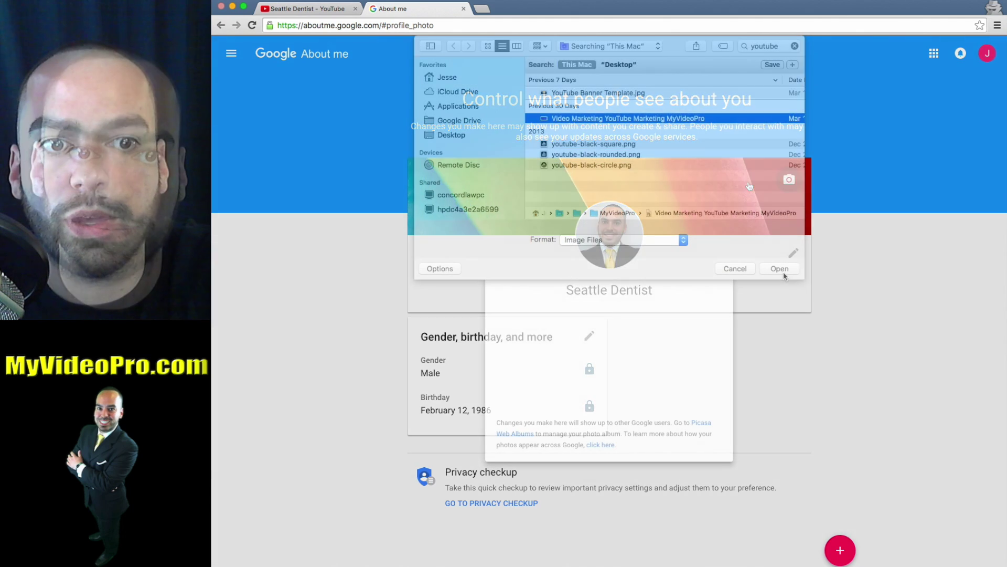
# Load the blue MyVideoPro.com banner as cover photo, cropped tightly around the banner text
pyautogui.click(780, 267)
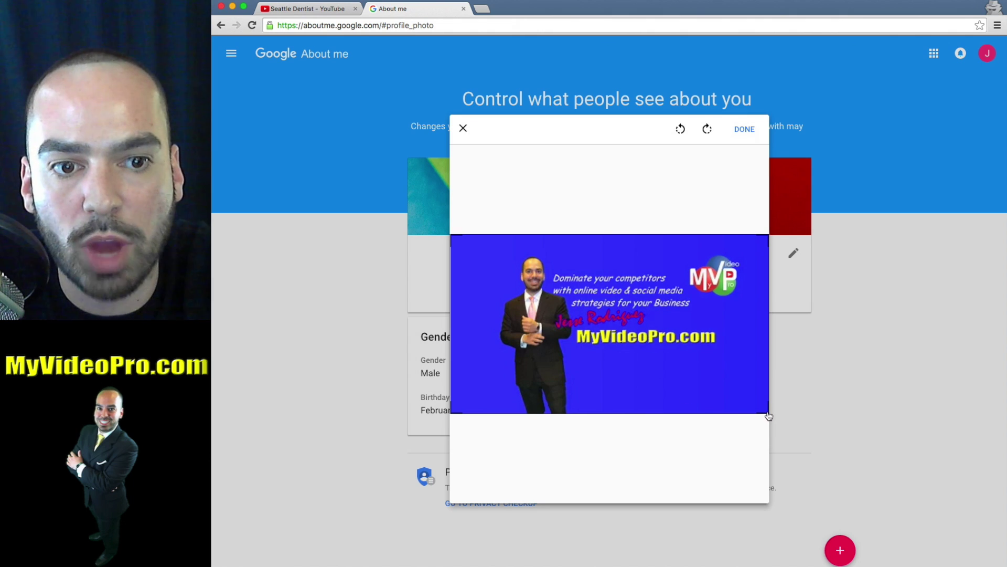
pyautogui.moveTo(767, 414); pyautogui.dragTo(755, 383)
pyautogui.moveTo(684, 345); pyautogui.dragTo(702, 341)
pyautogui.moveTo(757, 396); pyautogui.dragTo(745, 376)
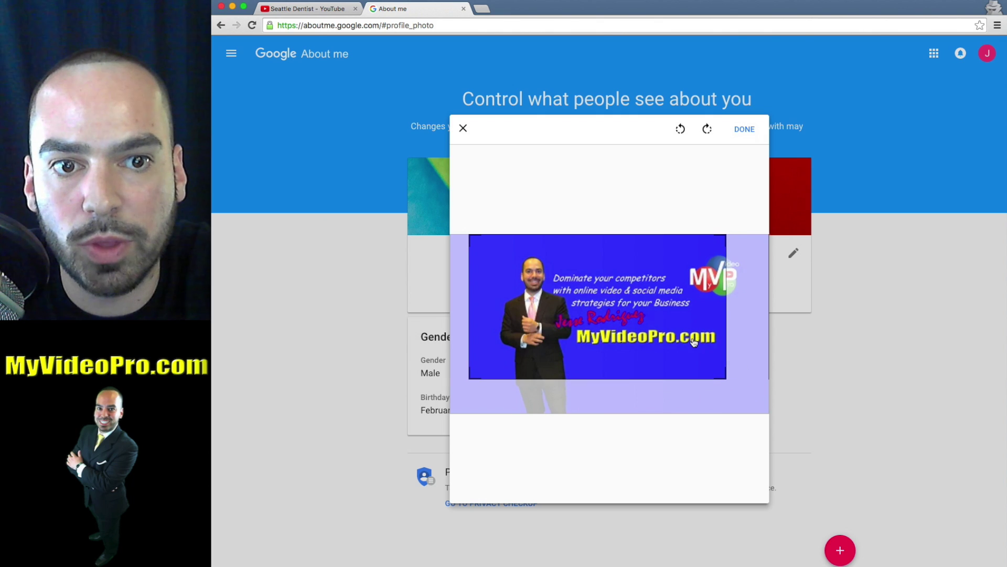
pyautogui.moveTo(693, 345); pyautogui.dragTo(715, 337)
pyautogui.click(745, 129)
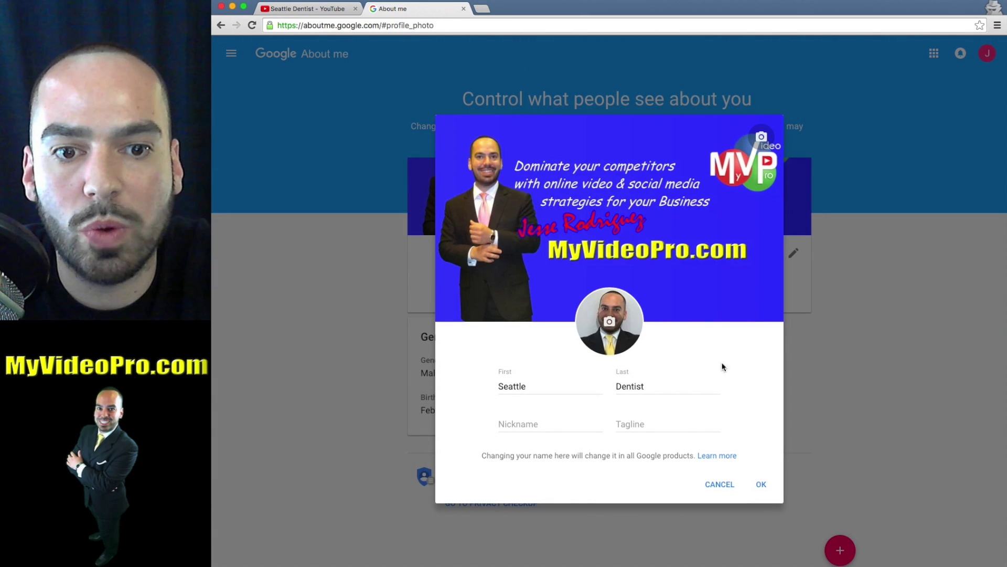
# Save the About me profile changes and return to the Seattle Dentist YouTube channel
pyautogui.click(761, 485)
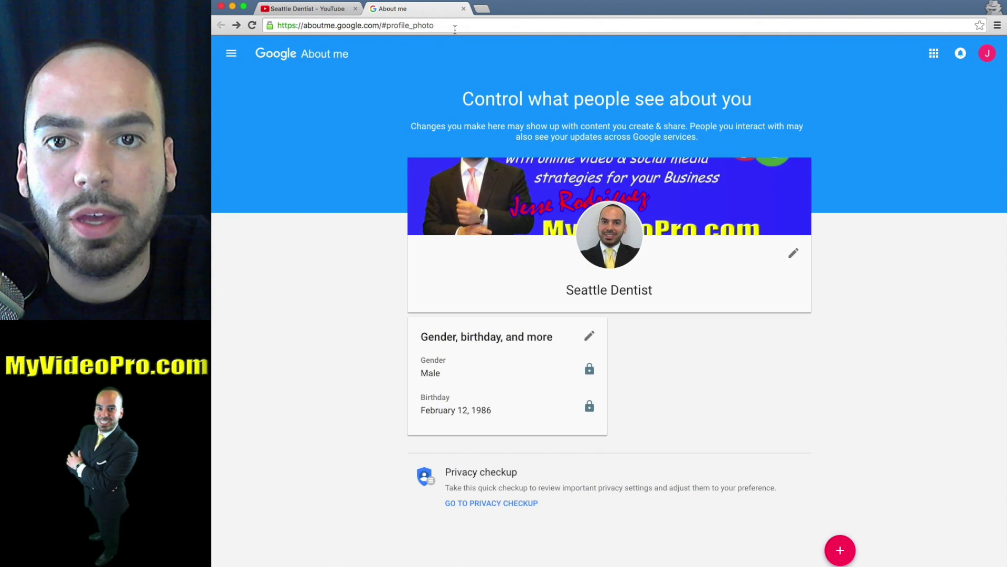
pyautogui.click(450, 30)
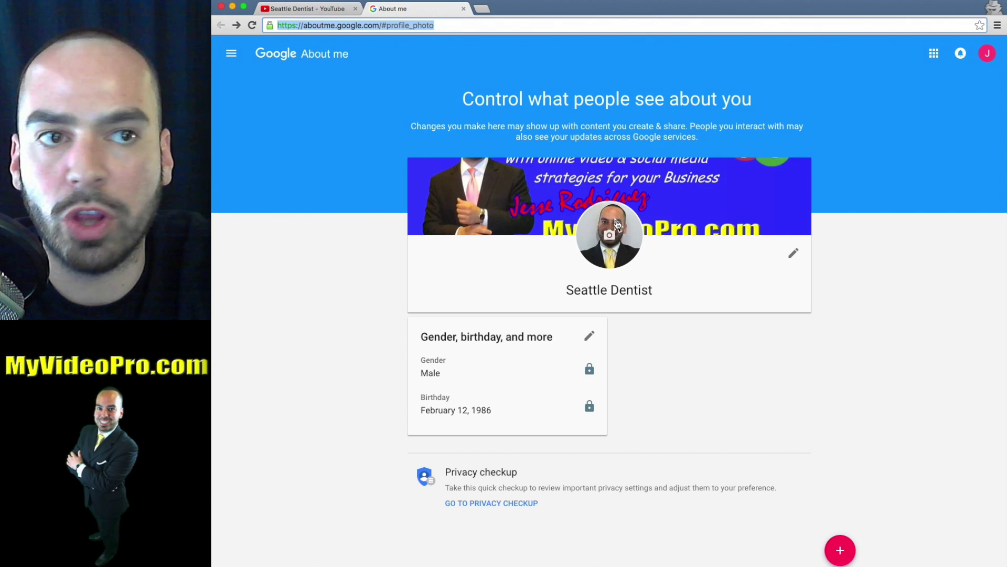
pyautogui.click(326, 9)
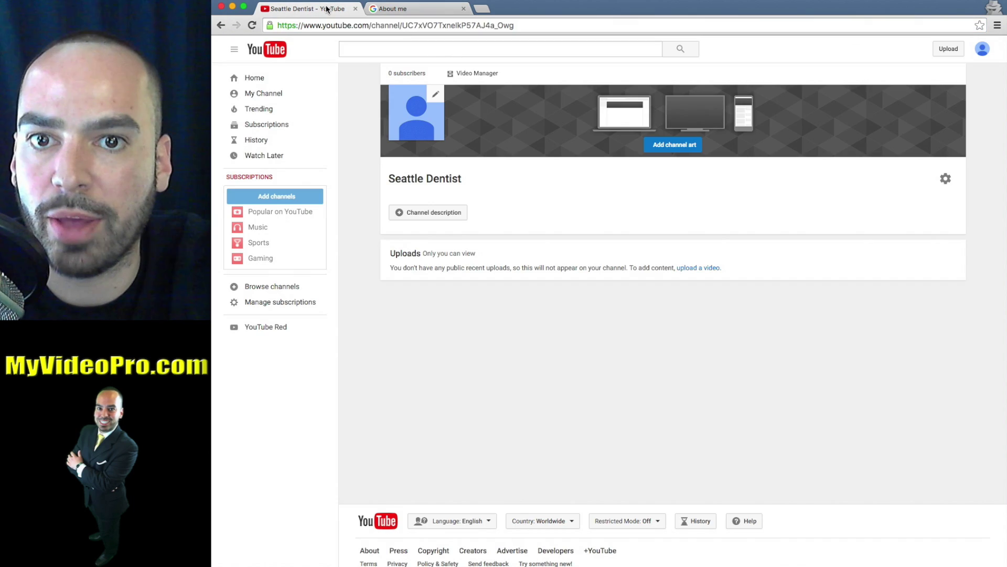
# Paste a description welcoming viewers to dental hygiene tips and tricks, then save it
pyautogui.click(263, 94)
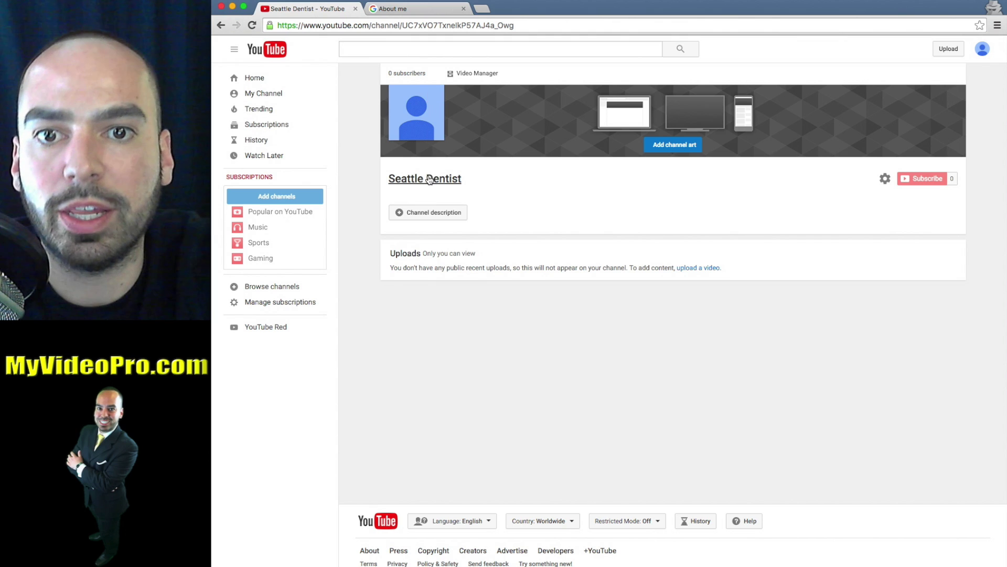
pyautogui.click(429, 218)
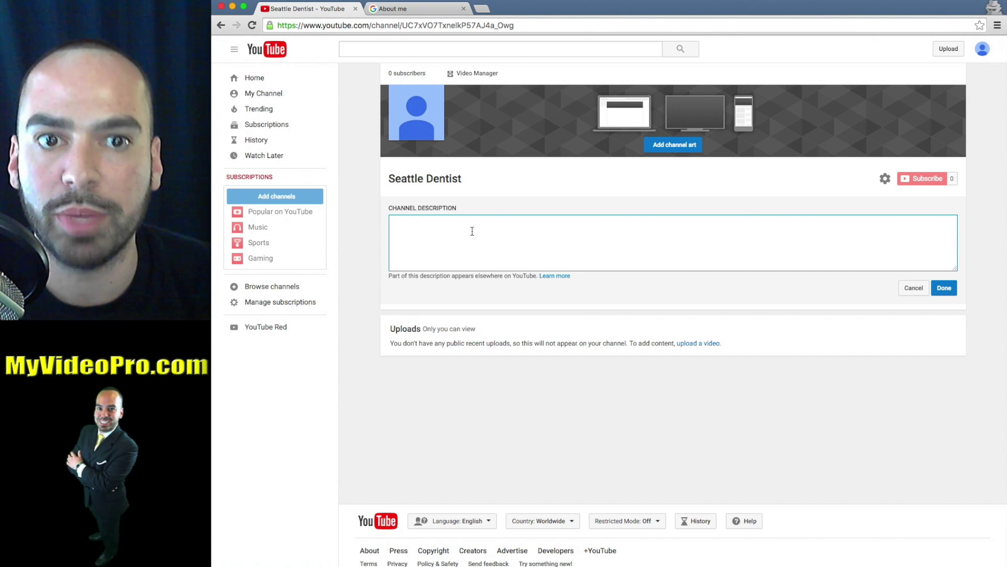
pyautogui.press('super+v')
pyautogui.click(945, 287)
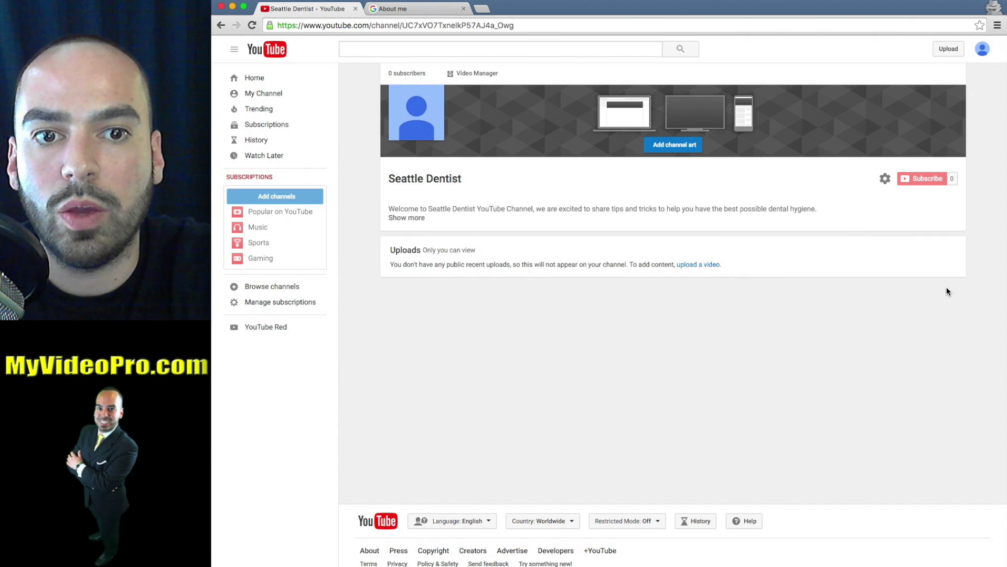